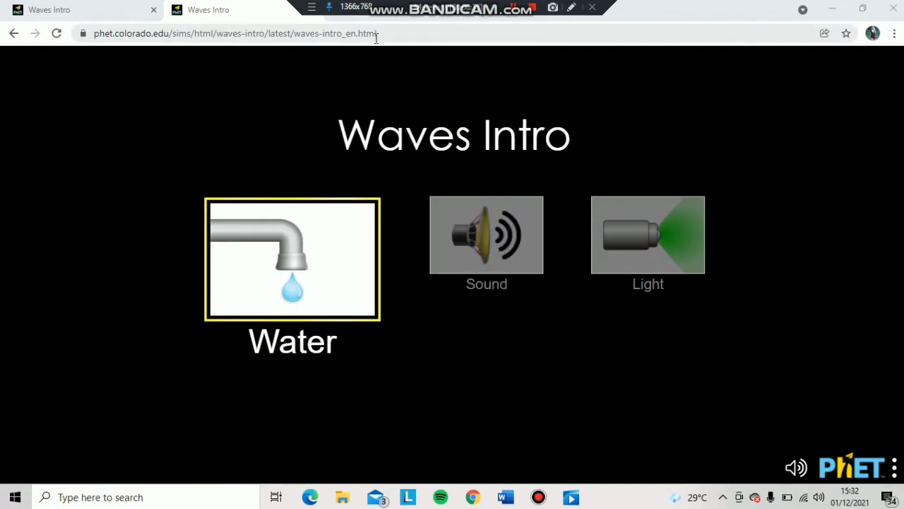
Step: Open the Water simulation from the Waves Intro home screen
click(374, 36)
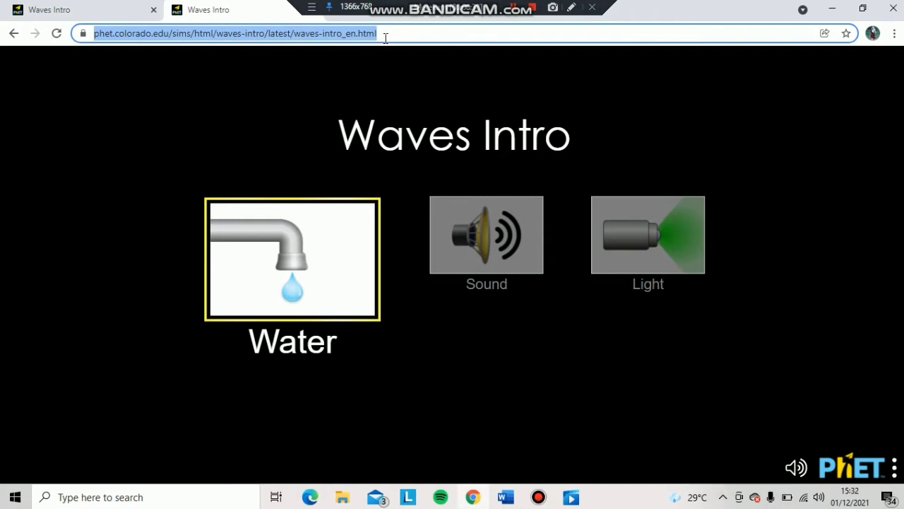
click(386, 38)
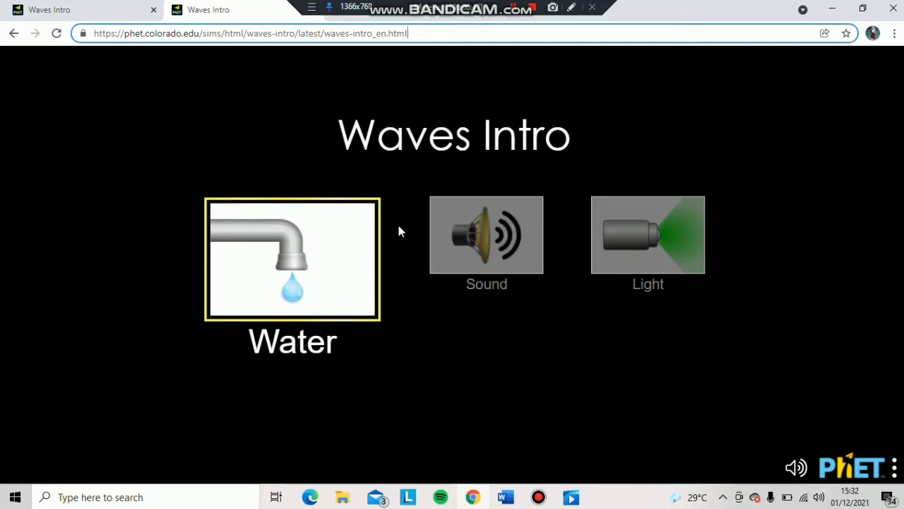
click(368, 249)
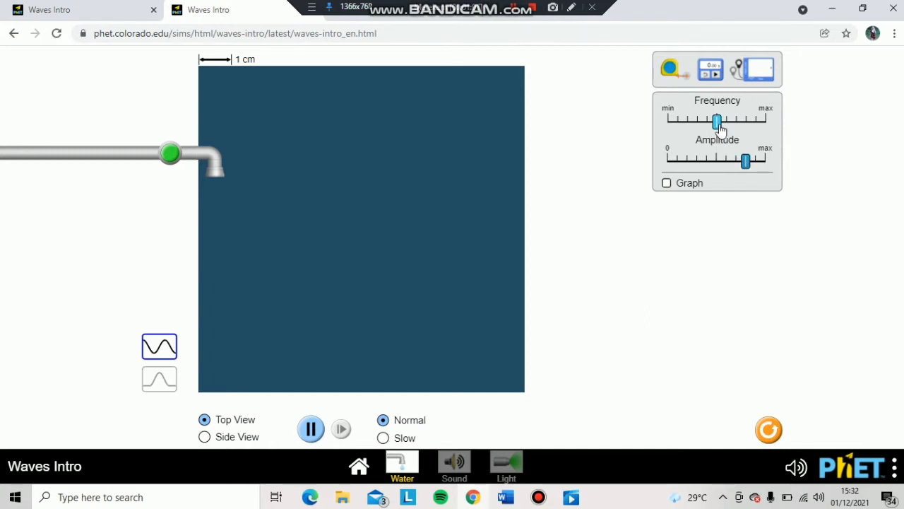
Step: Lower the frequency and amplitude to about a quarter of their scales and turn on the faucet
drag(718, 127, 691, 132)
drag(746, 168, 691, 172)
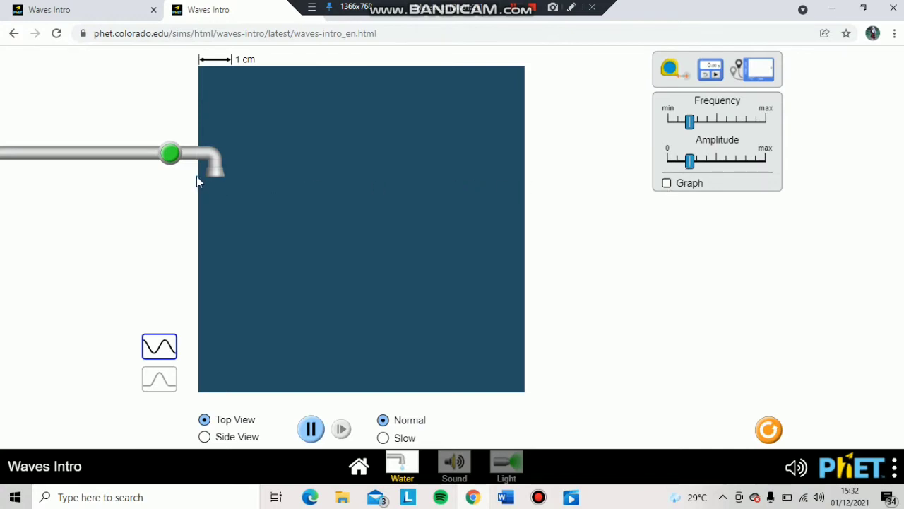
click(170, 154)
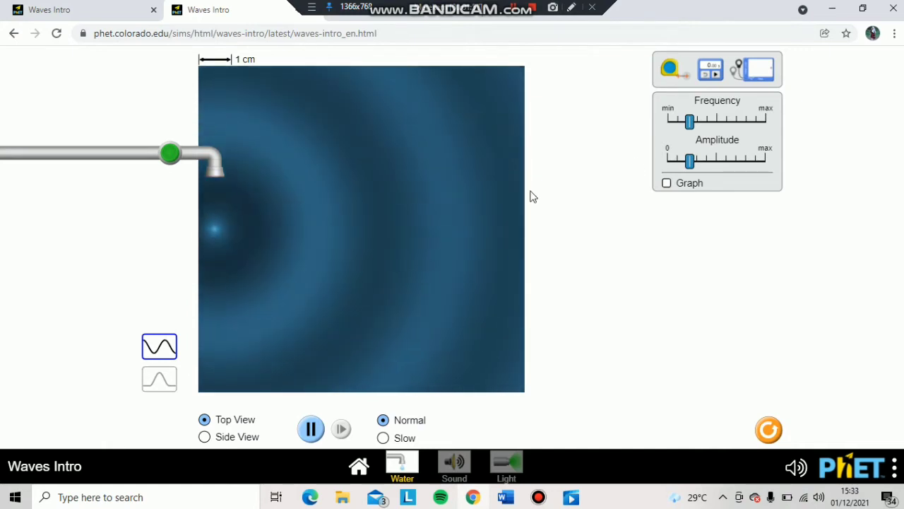
Step: Place the water level meter in the wave tank and position its two probes between the faucet and the meter
mouse_move(753, 77)
mouse_down()
mouse_move(609, 213)
mouse_move(393, 206)
mouse_up()
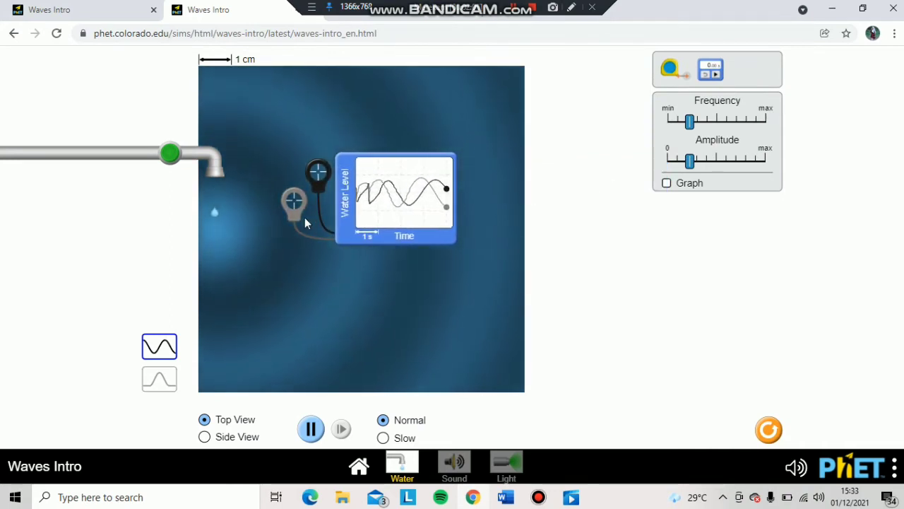
drag(294, 212, 291, 216)
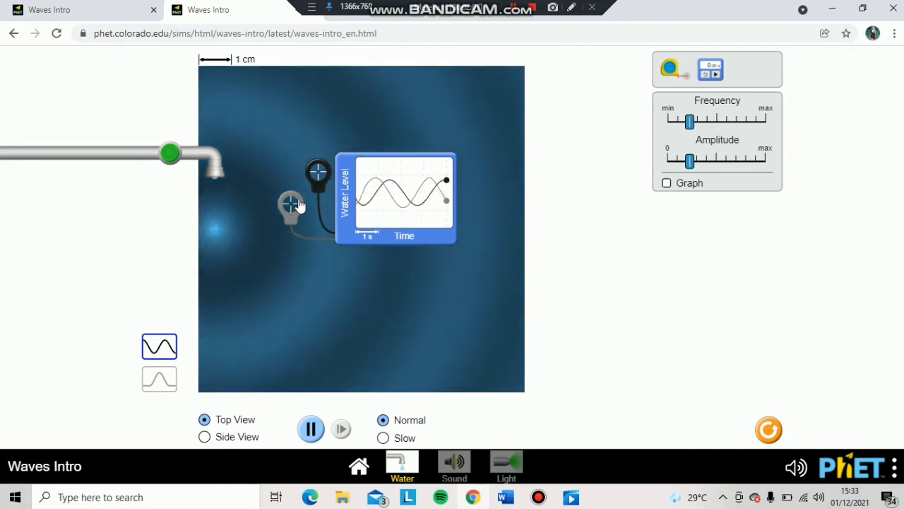
drag(311, 184, 307, 181)
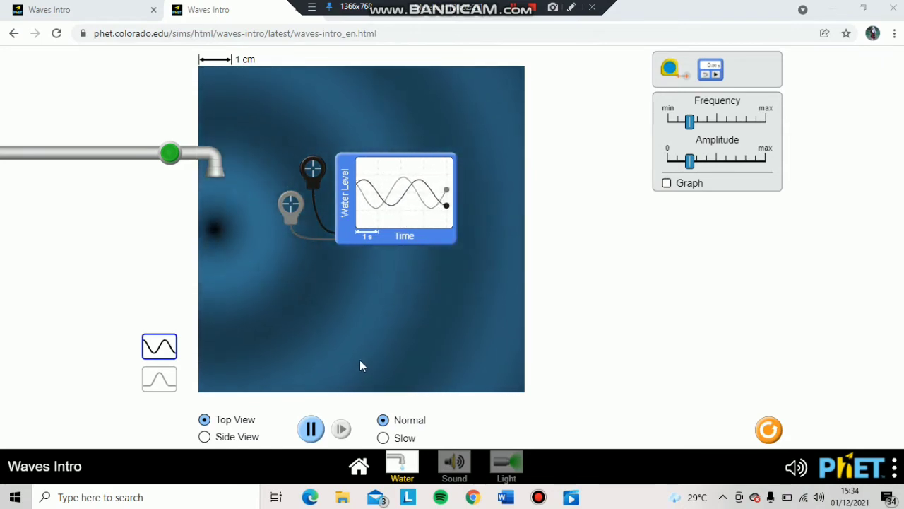
Step: Pause and resume the wave until two crests of the black curve lie fully on the water level graph, leaving it paused
click(311, 430)
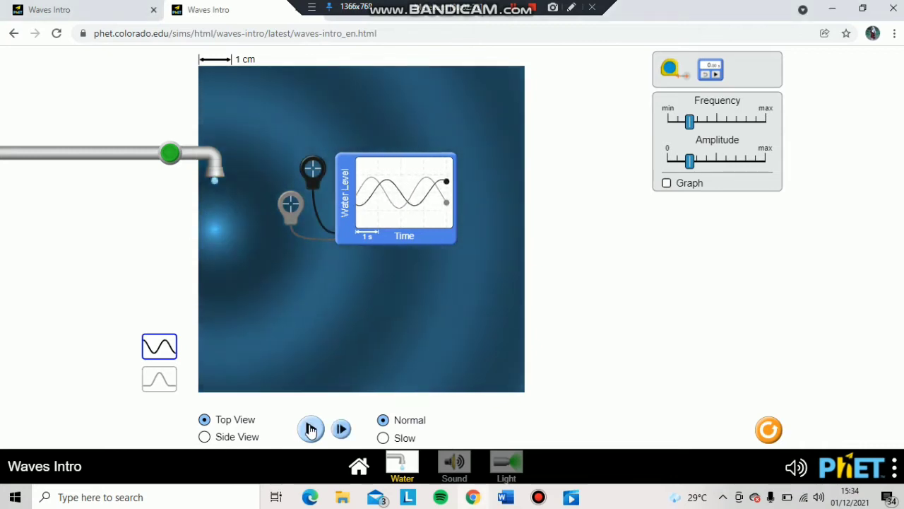
click(311, 430)
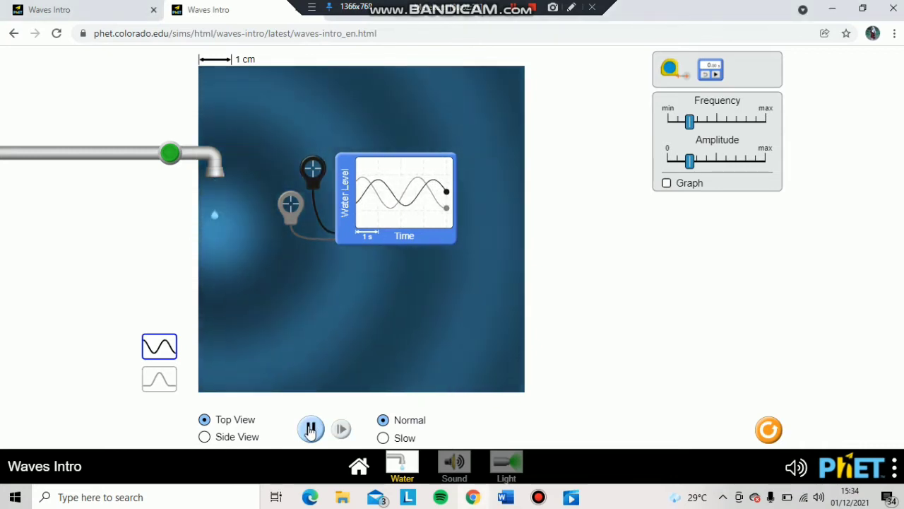
click(311, 429)
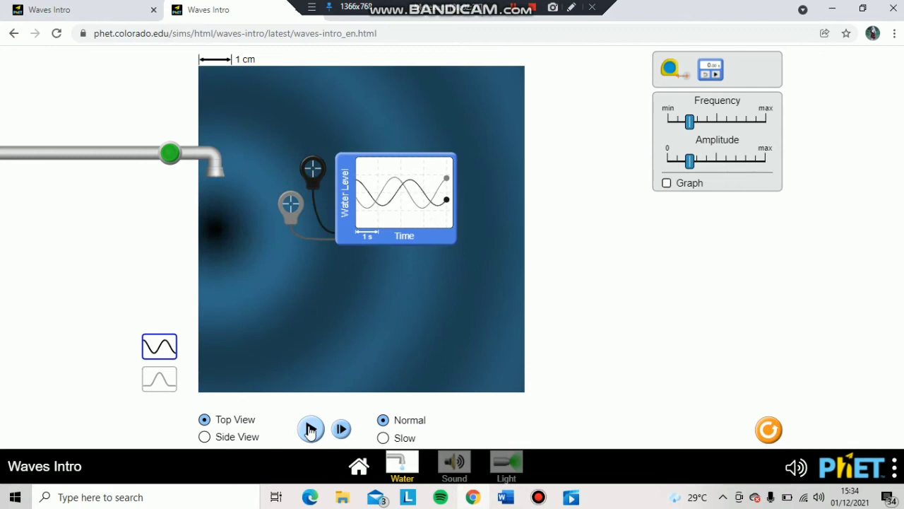
click(311, 430)
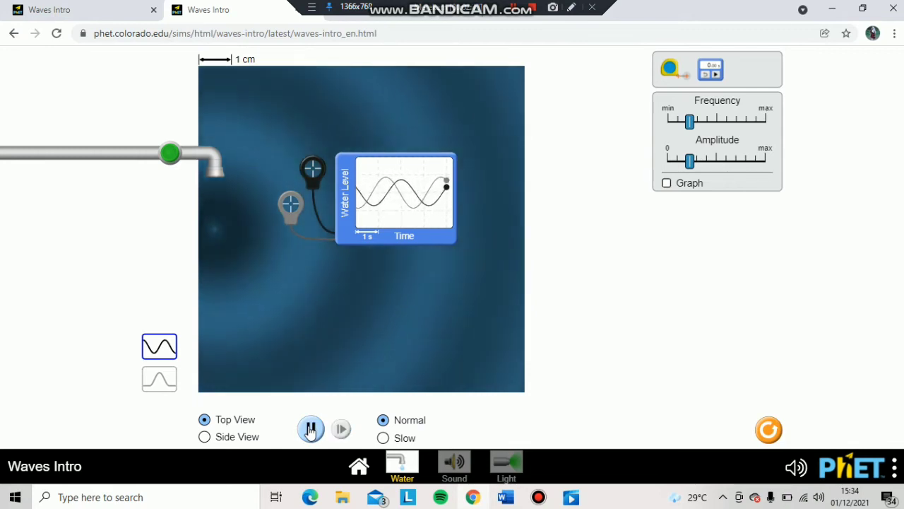
click(311, 430)
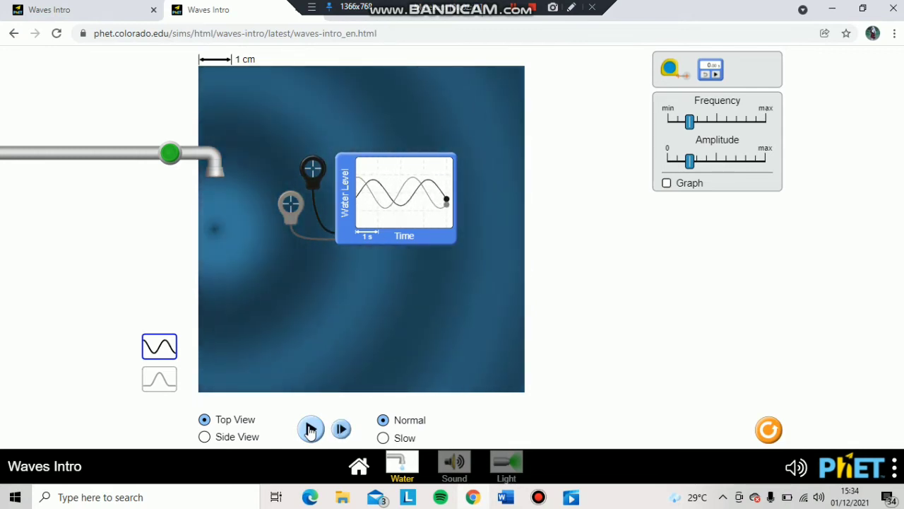
Step: Measure the distance between two neighbouring crests of the black curve on the meter with the tape measure
drag(670, 69, 380, 185)
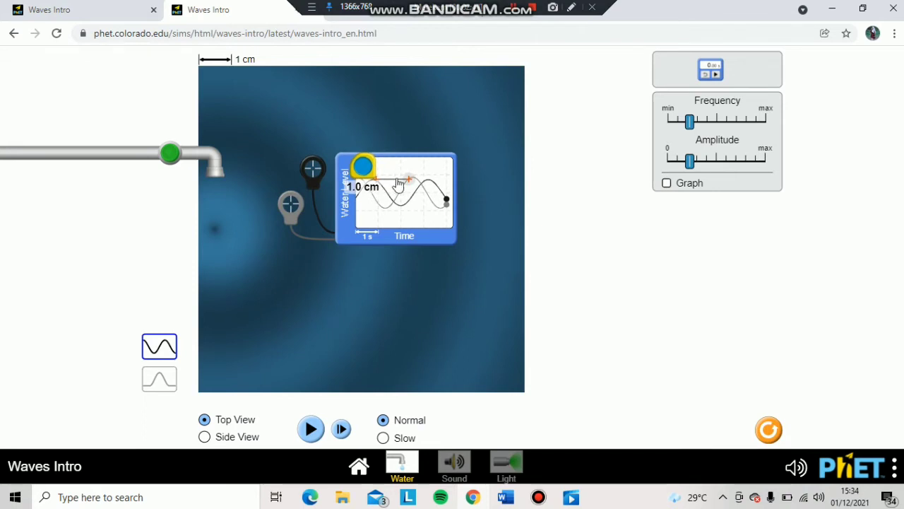
drag(410, 183, 429, 182)
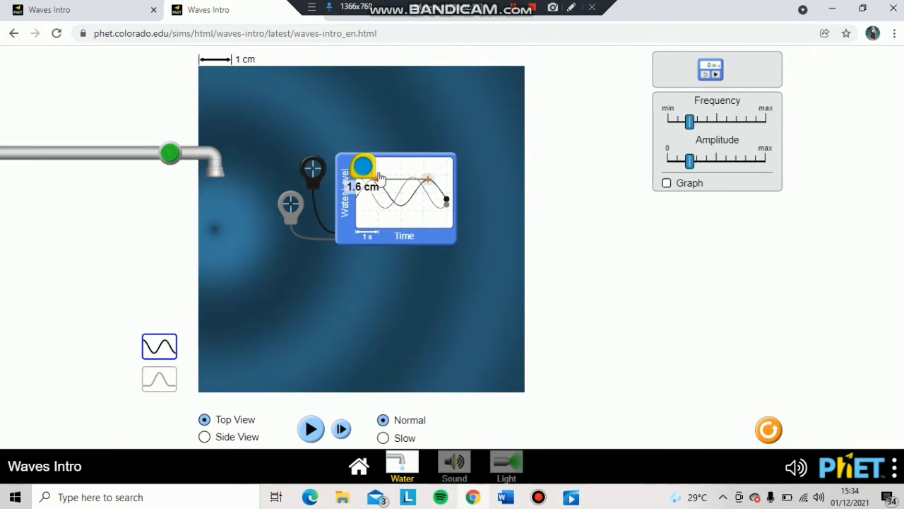
drag(369, 175, 366, 176)
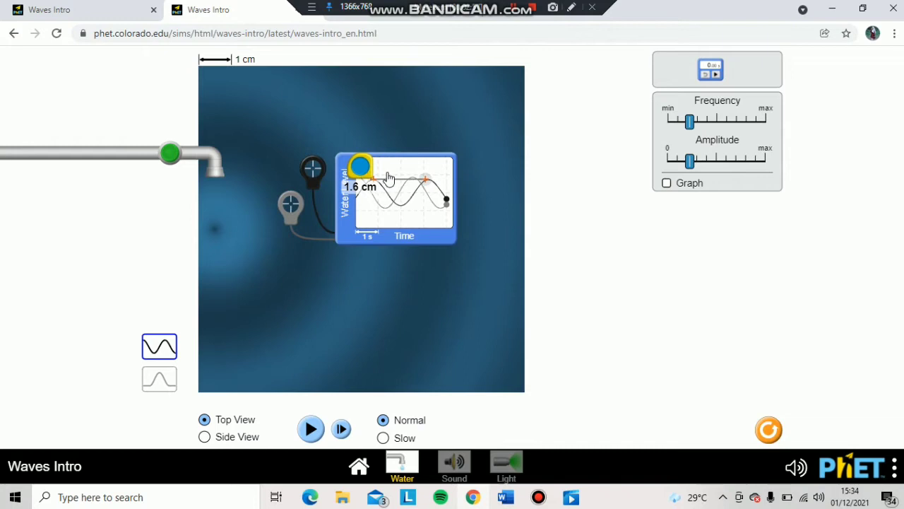
drag(427, 182, 431, 182)
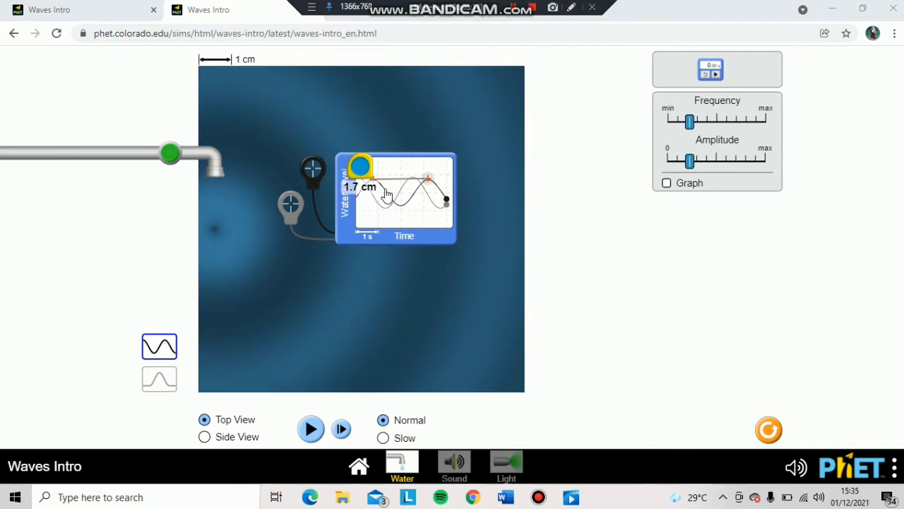
Step: Replace the tape measure with the stopwatch above the meter, resume the wave and time one full period
drag(366, 173, 408, 126)
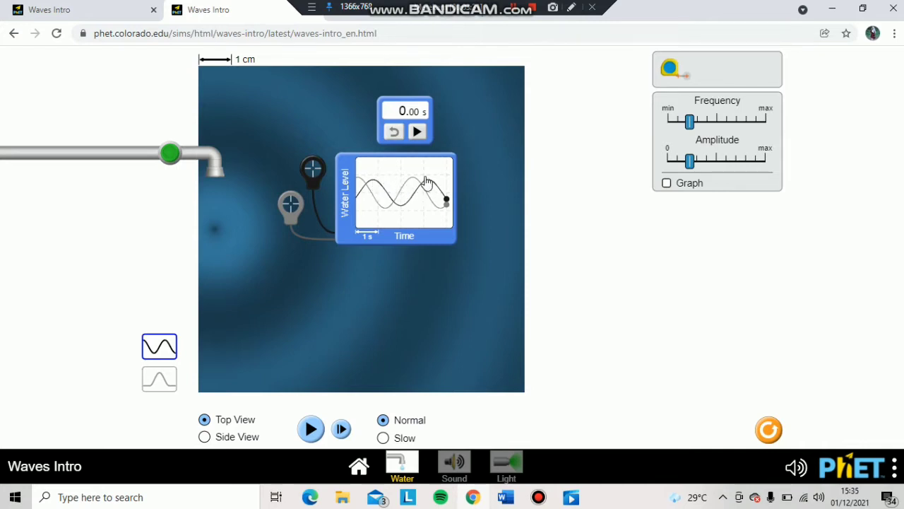
click(418, 134)
click(312, 439)
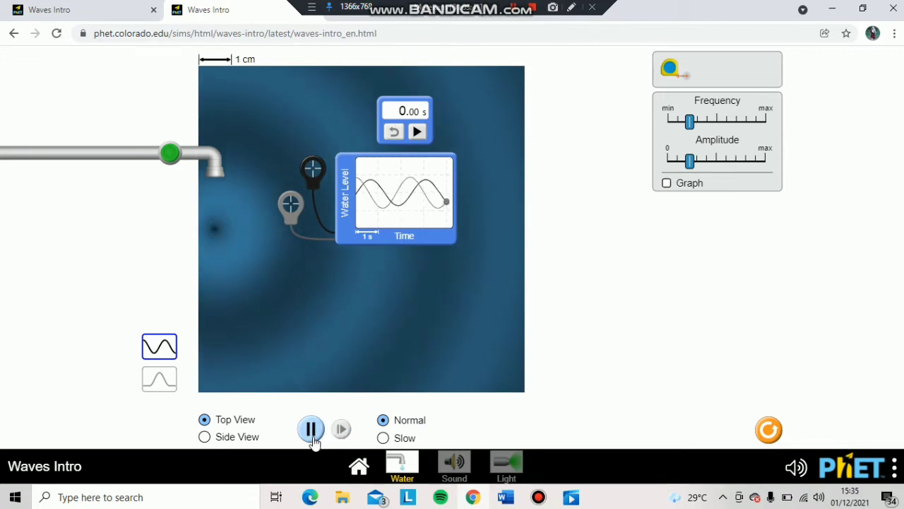
click(418, 133)
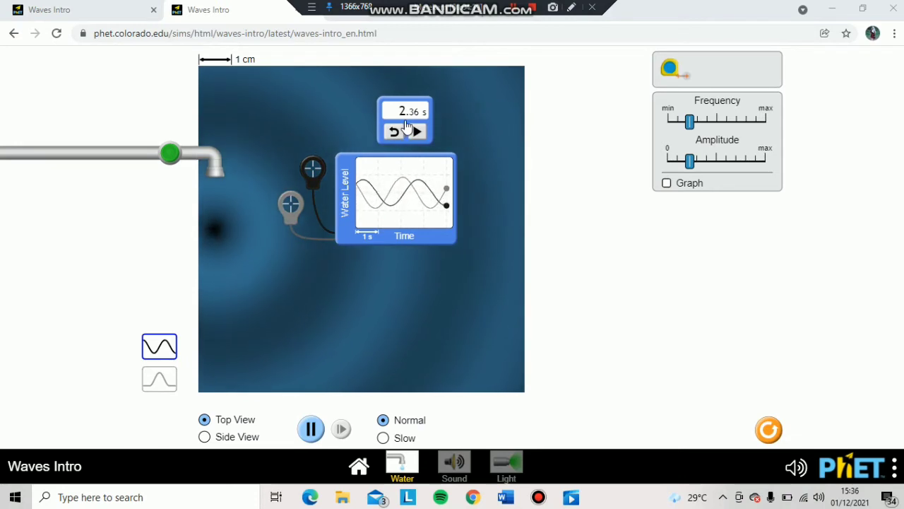
Step: Put the stopwatch back in the toolbox and raise the frequency and amplitude to the middle of their scales
drag(407, 130, 725, 58)
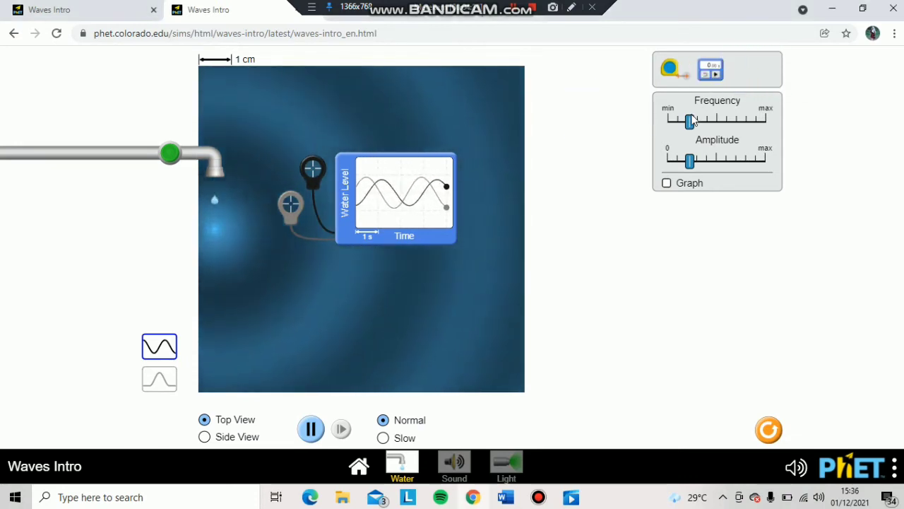
drag(689, 125, 716, 122)
drag(691, 161, 719, 161)
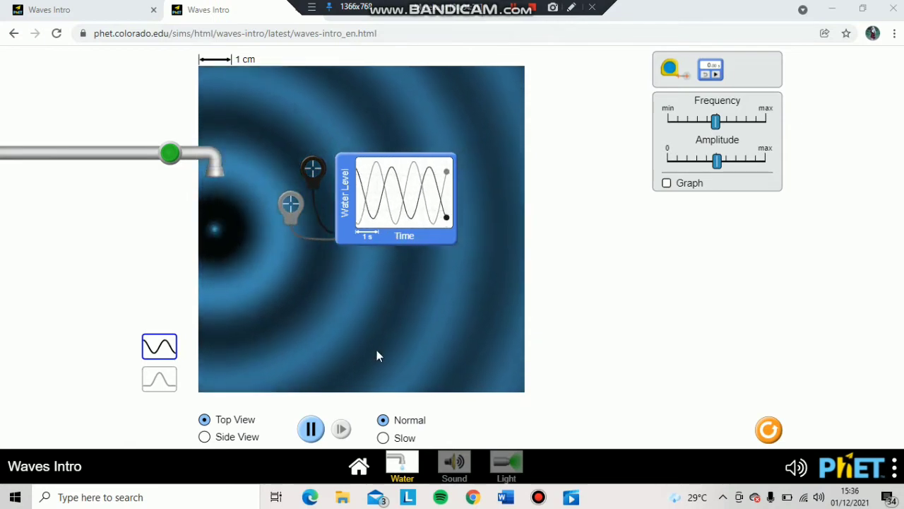
Step: At the mid-scale settings, measure the paused wave's crest-to-crest distance with the tape measure and time one period of the running wave with the stopwatch
click(311, 429)
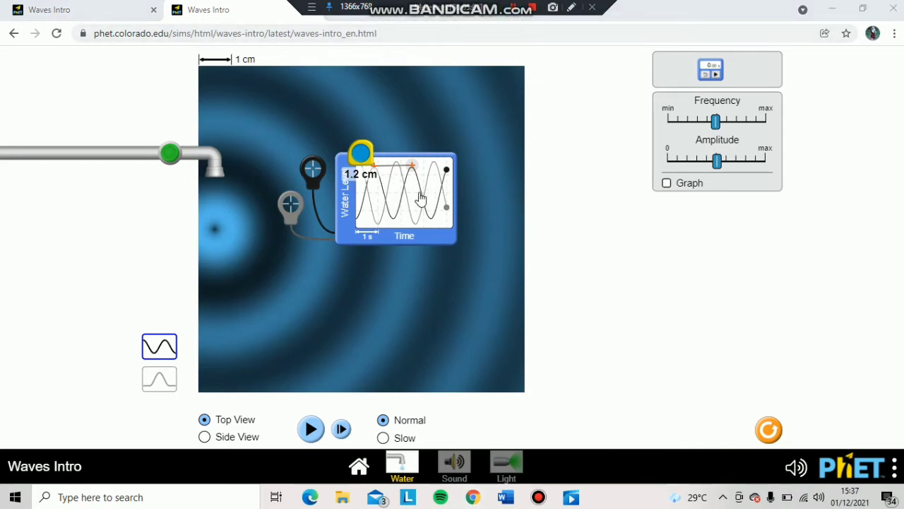
drag(368, 164, 417, 178)
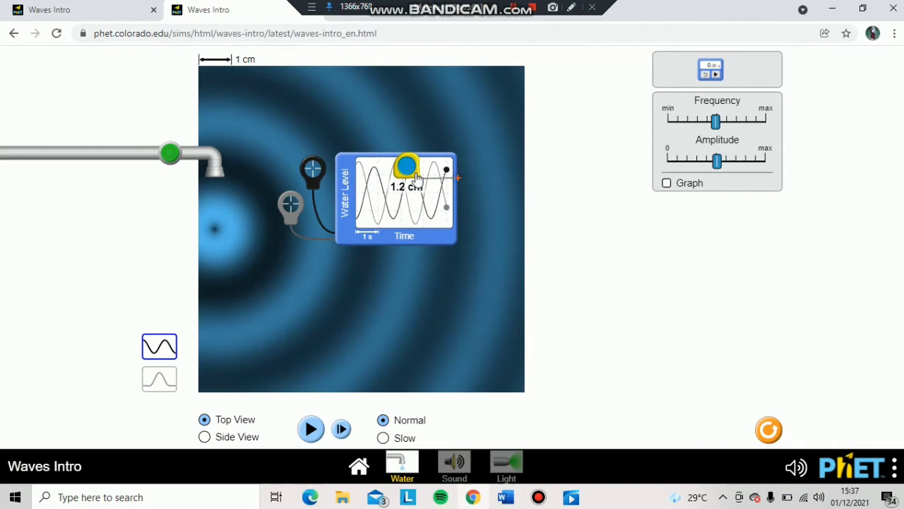
drag(614, 165, 417, 130)
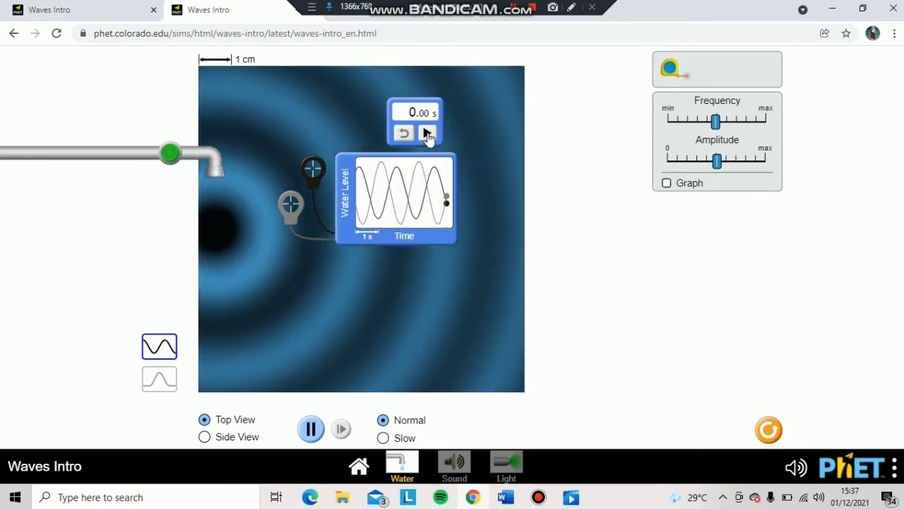
click(428, 134)
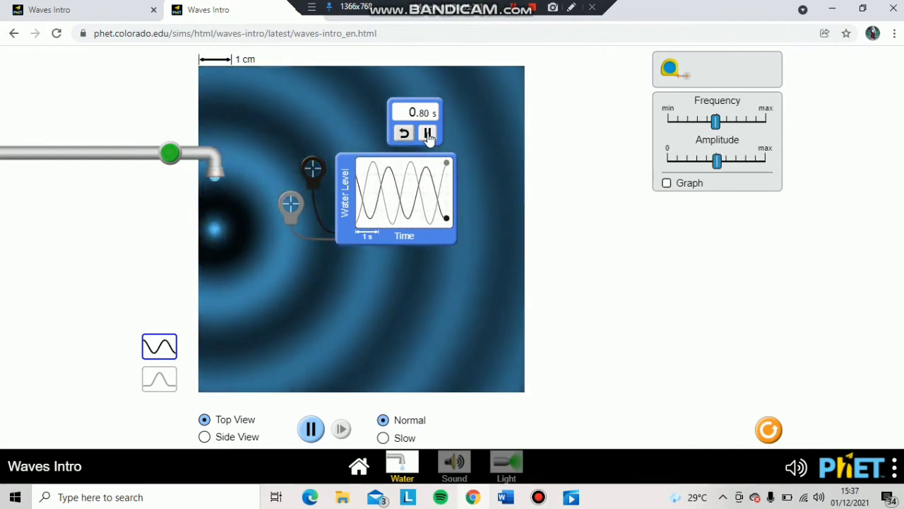
click(427, 134)
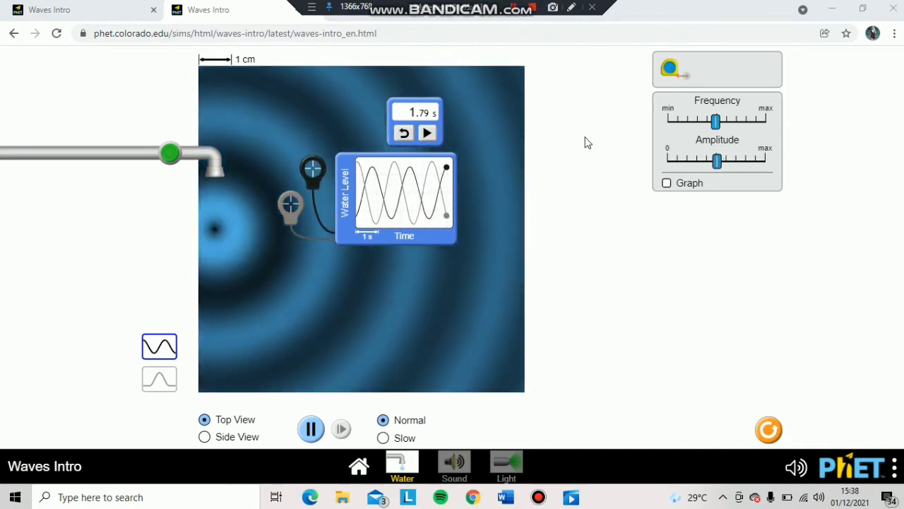
Step: Raise the frequency and amplitude to about 70% of their scales and return the stopwatch to the toolbox
drag(720, 125, 740, 126)
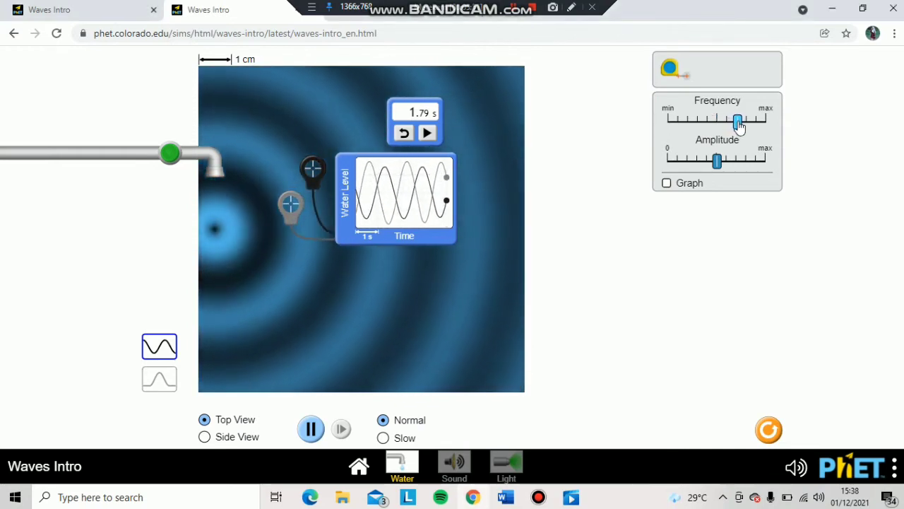
drag(718, 164, 739, 165)
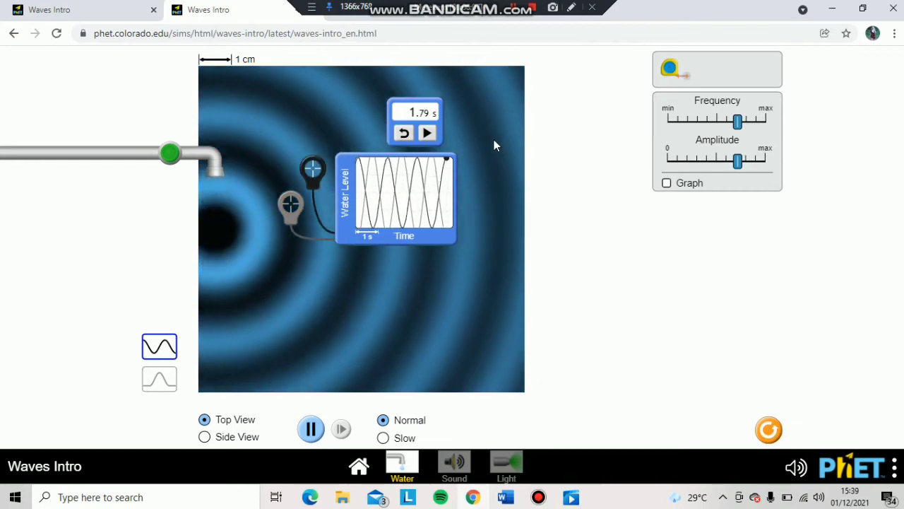
drag(417, 117, 729, 66)
Step: At the 70% settings, measure the crest-to-crest distance with the tape measure and time one period with the stopwatch
drag(646, 60, 404, 140)
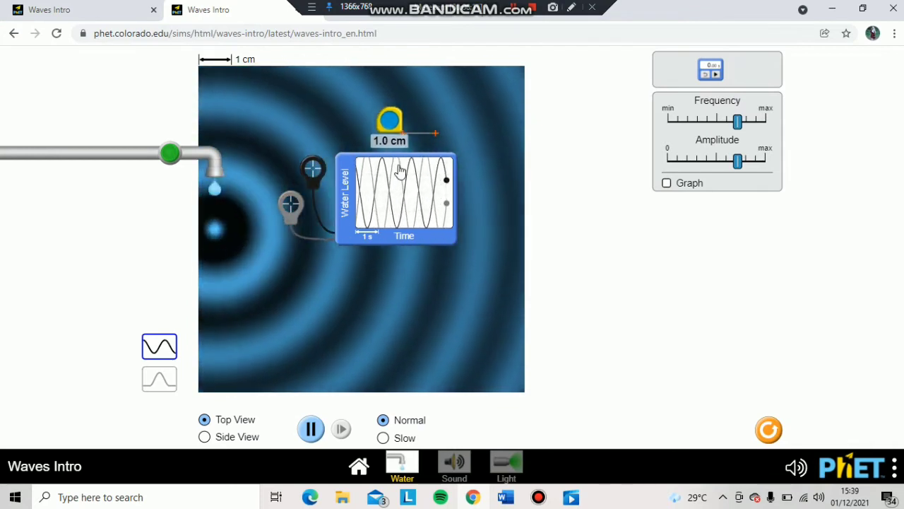
click(311, 429)
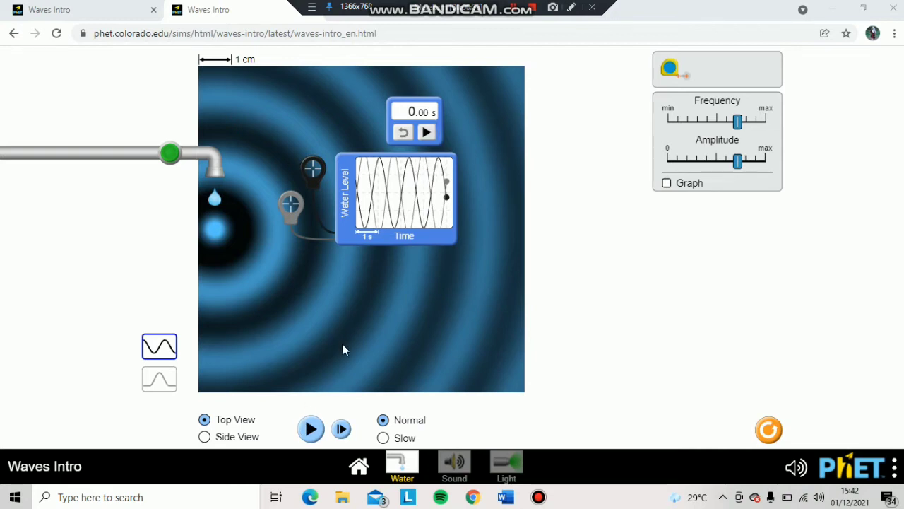
click(310, 429)
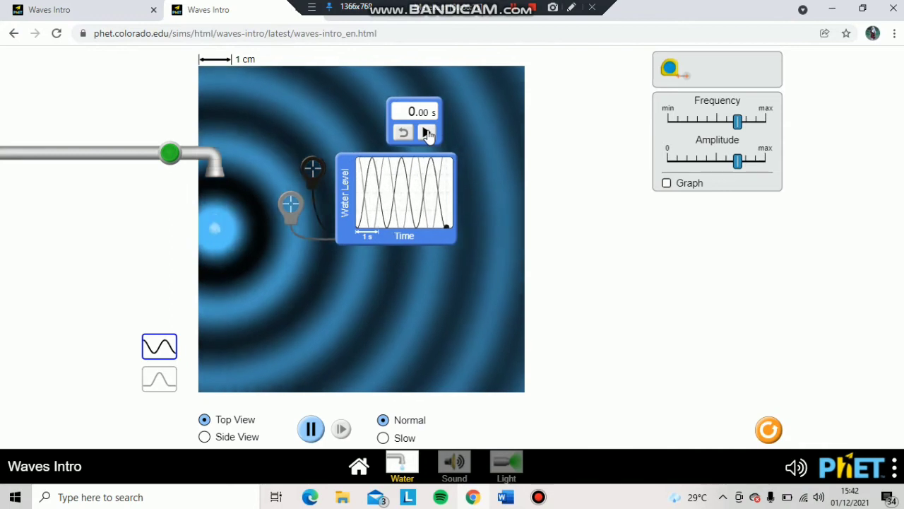
click(427, 133)
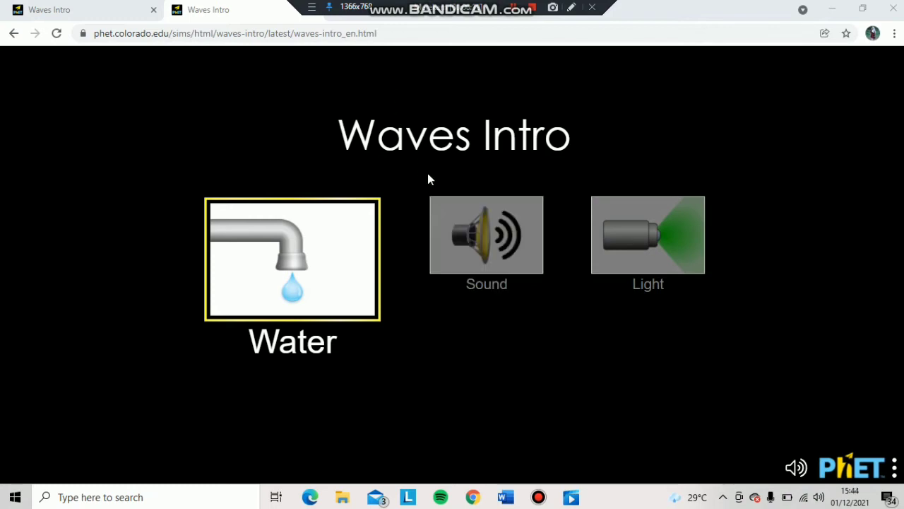
click(378, 35)
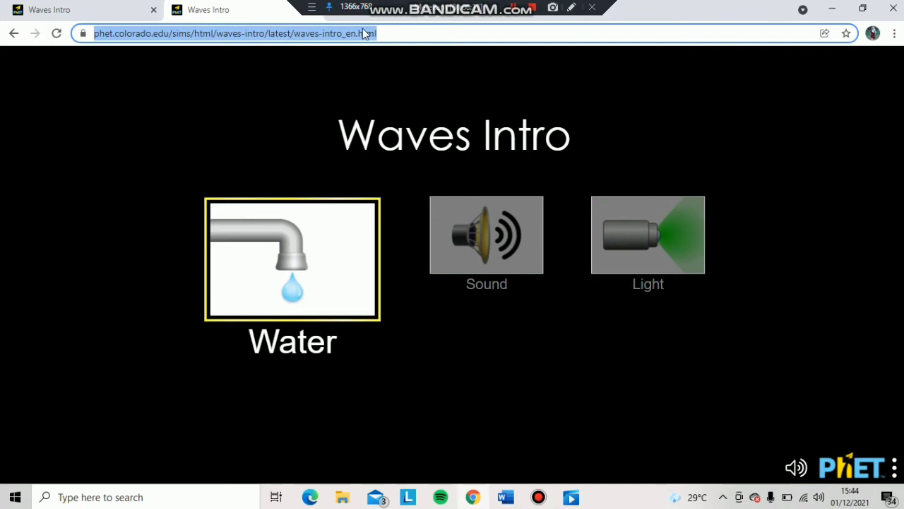
click(381, 30)
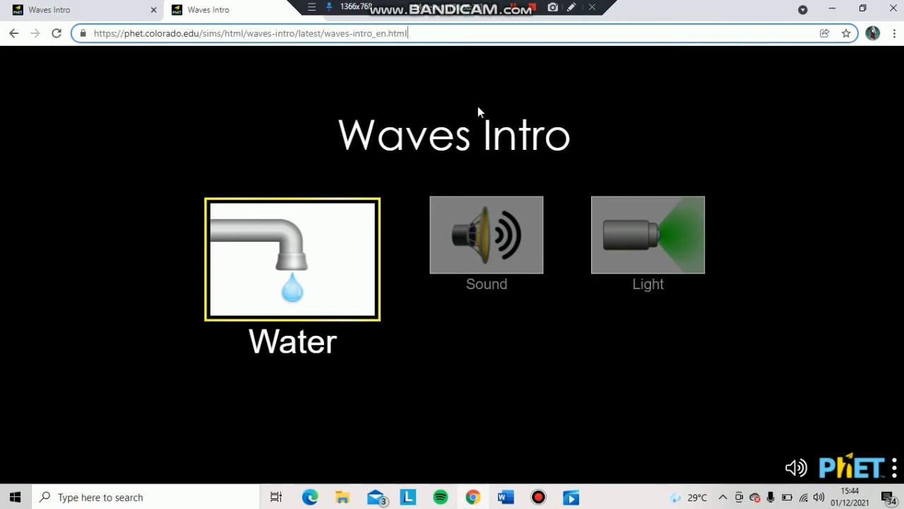
Step: Open the Sound simulation, lower the frequency and amplitude to about 20% of their scales, and turn on the speaker
click(483, 255)
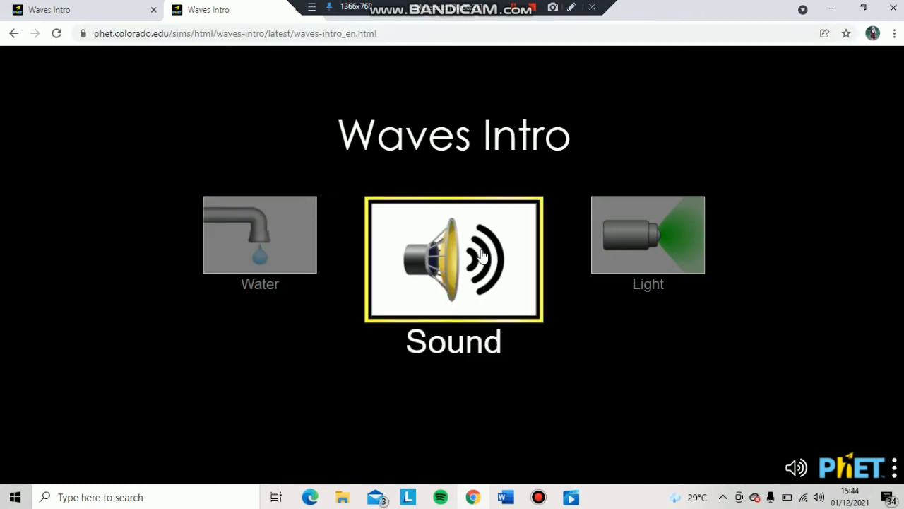
click(482, 255)
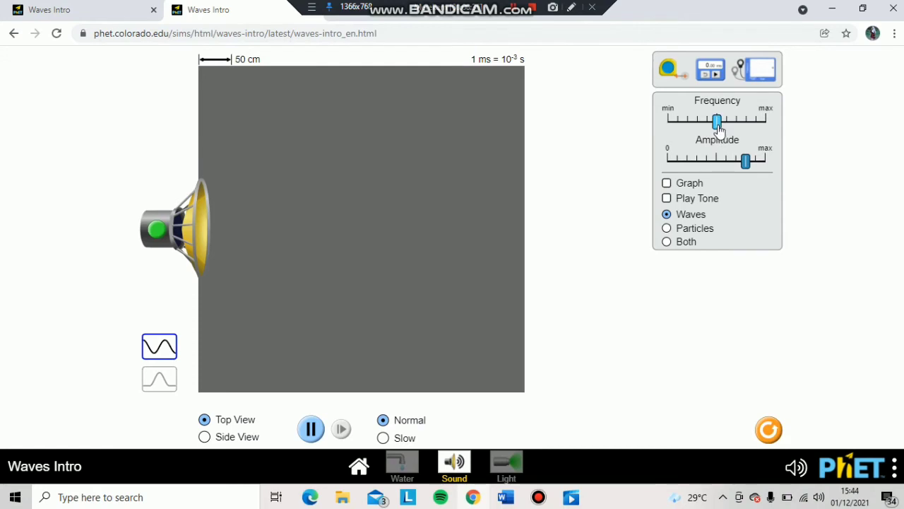
drag(719, 131, 690, 135)
drag(742, 162, 686, 171)
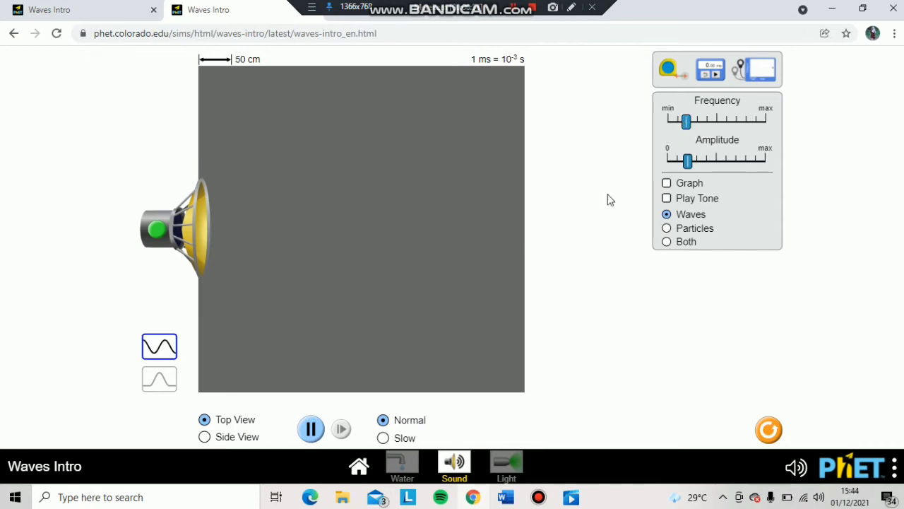
click(158, 232)
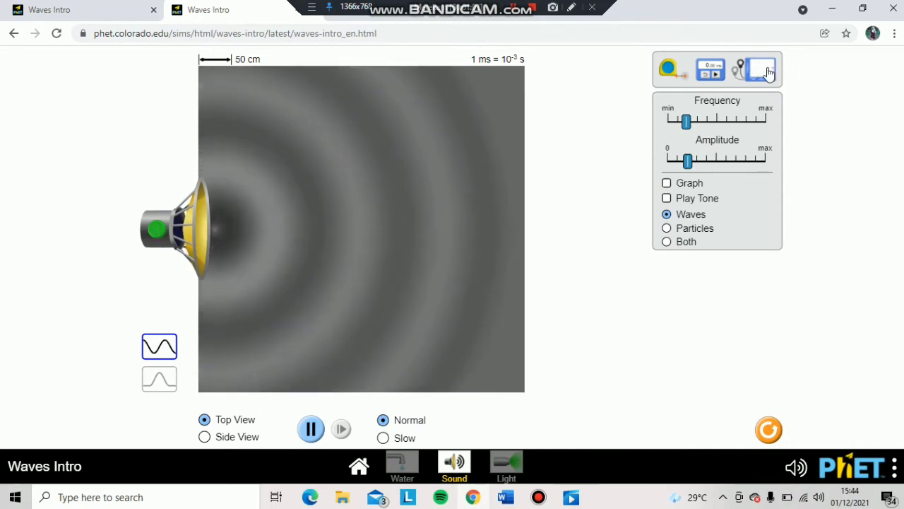
Step: Place the wave meter over the sound waves and position its two probes between the speaker and the meter
mouse_move(769, 73)
mouse_down()
mouse_move(767, 99)
mouse_move(642, 148)
mouse_move(579, 191)
mouse_move(463, 219)
mouse_move(424, 217)
mouse_up()
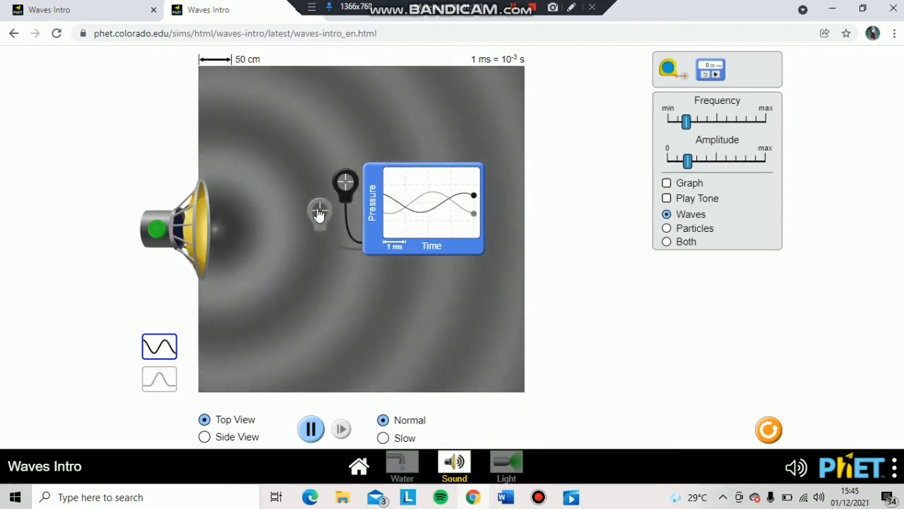
drag(318, 215, 309, 213)
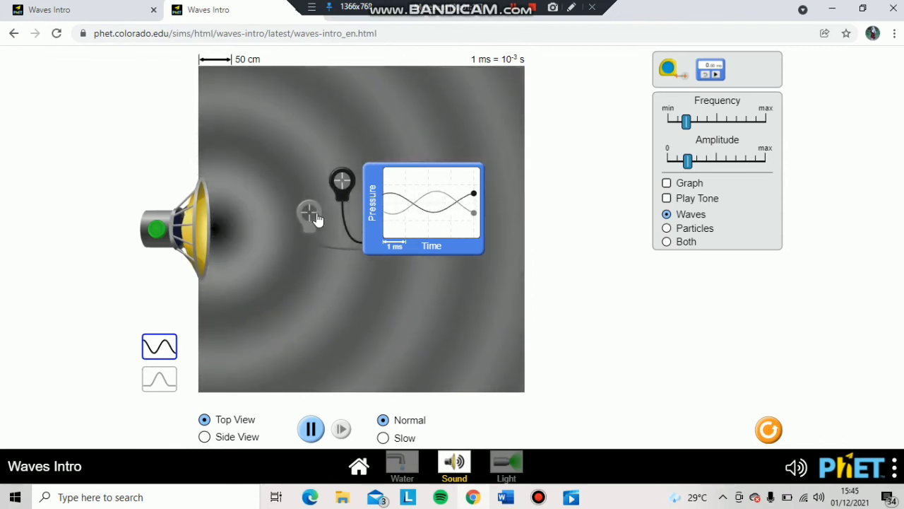
drag(316, 220, 298, 223)
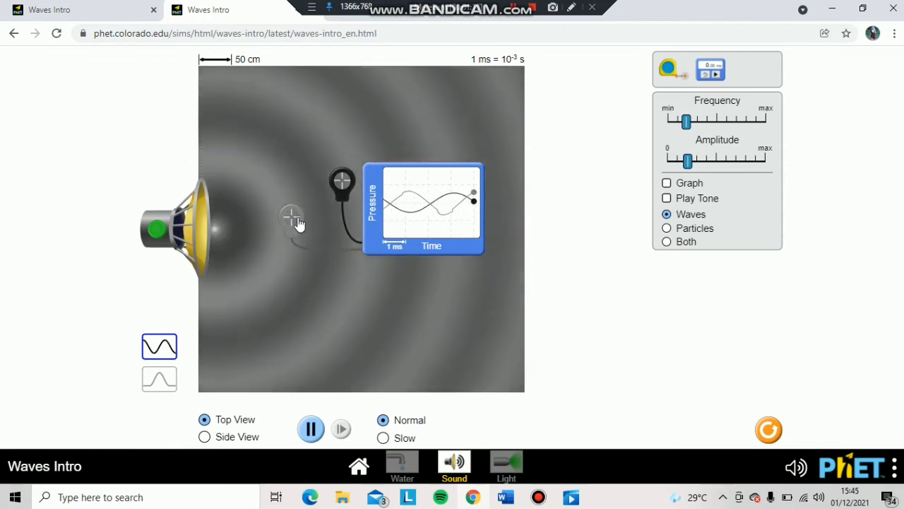
drag(344, 190, 334, 191)
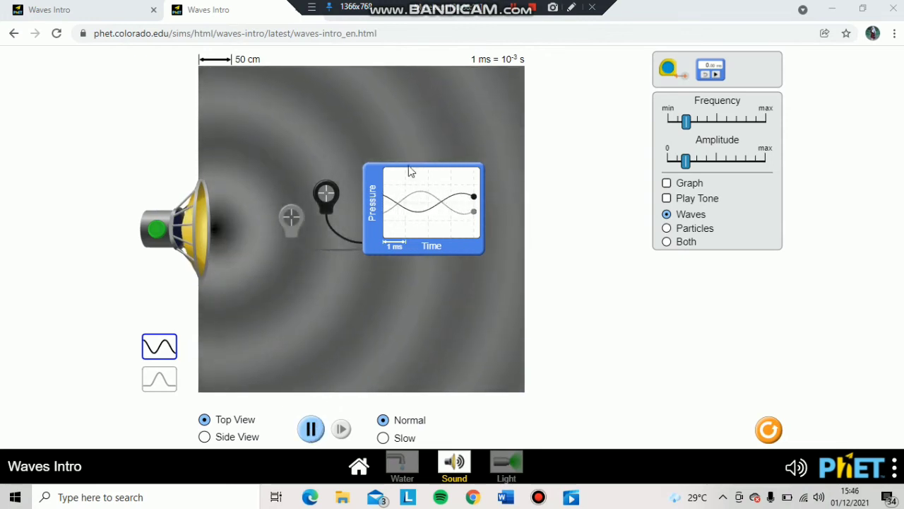
Step: Pause the sound wave and measure the crest-to-crest distance on the pressure graph with the tape measure
click(311, 426)
click(311, 426)
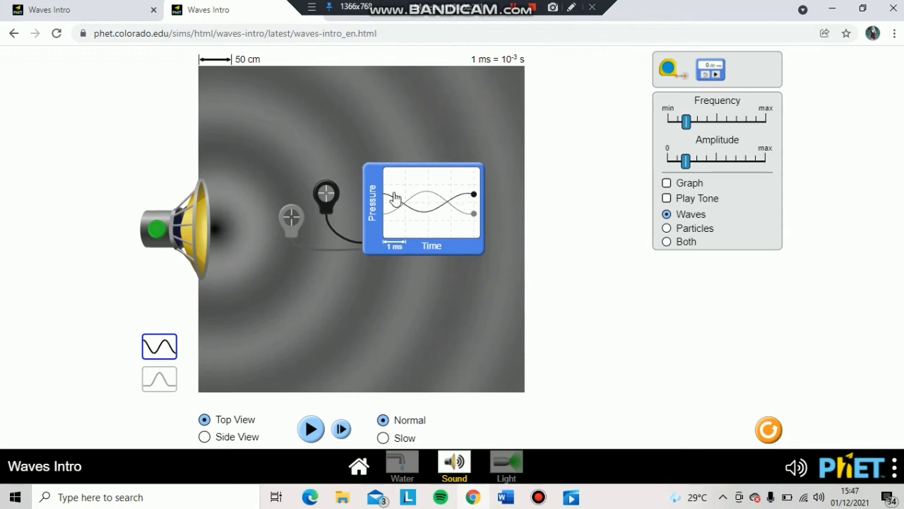
drag(668, 72, 472, 196)
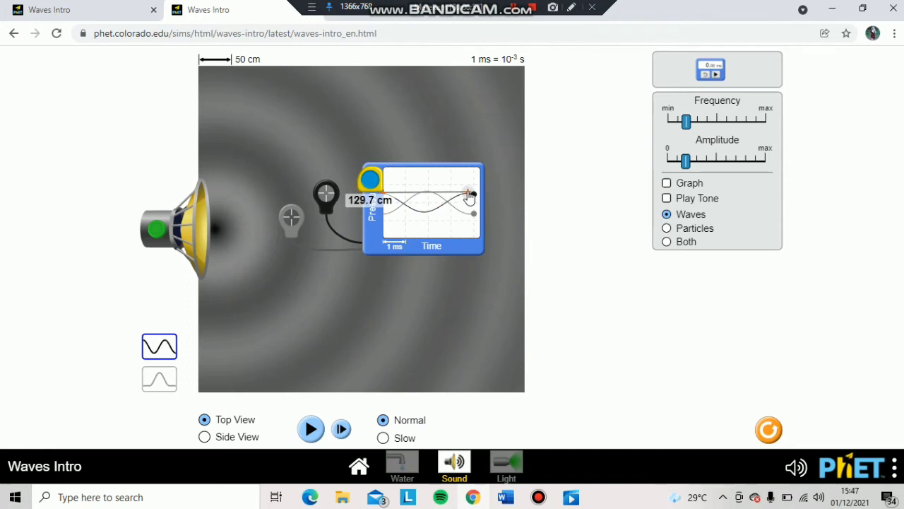
click(531, 14)
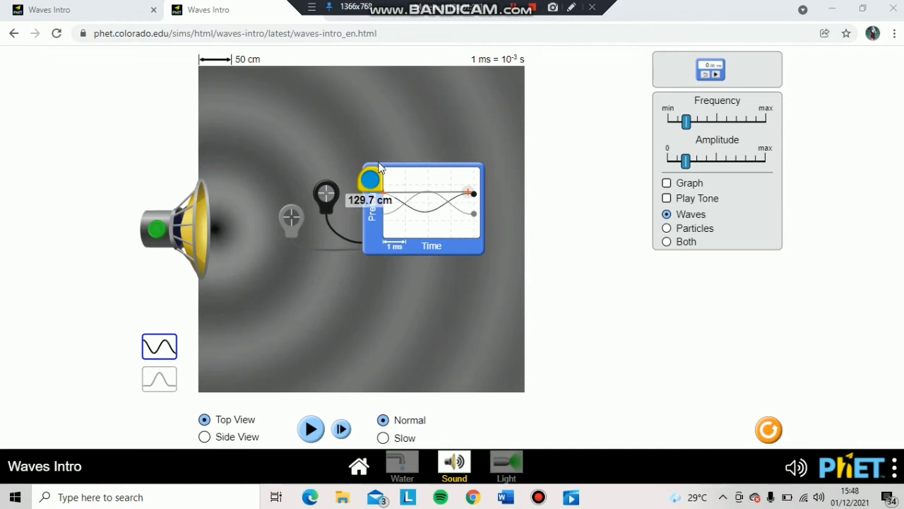
Step: Swap the tape measure for the stopwatch, resume the wave and time one period at the 20% settings
drag(372, 183, 445, 139)
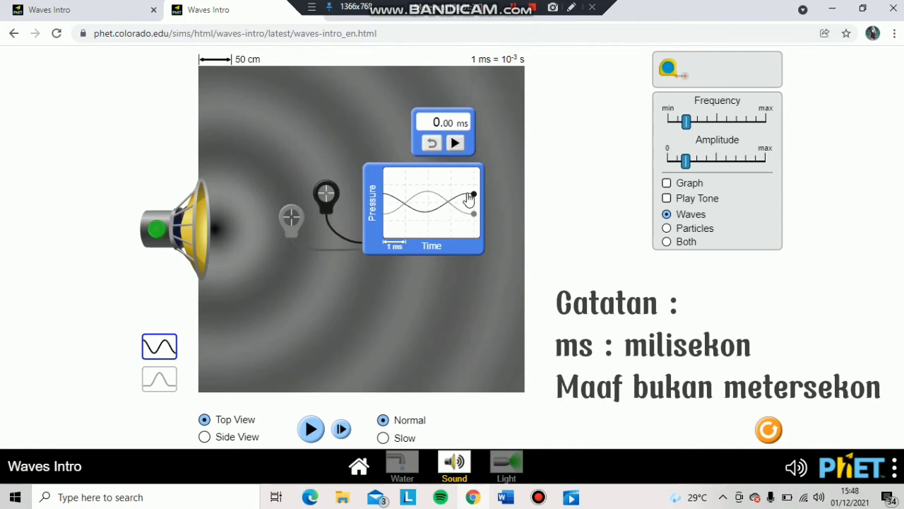
click(312, 429)
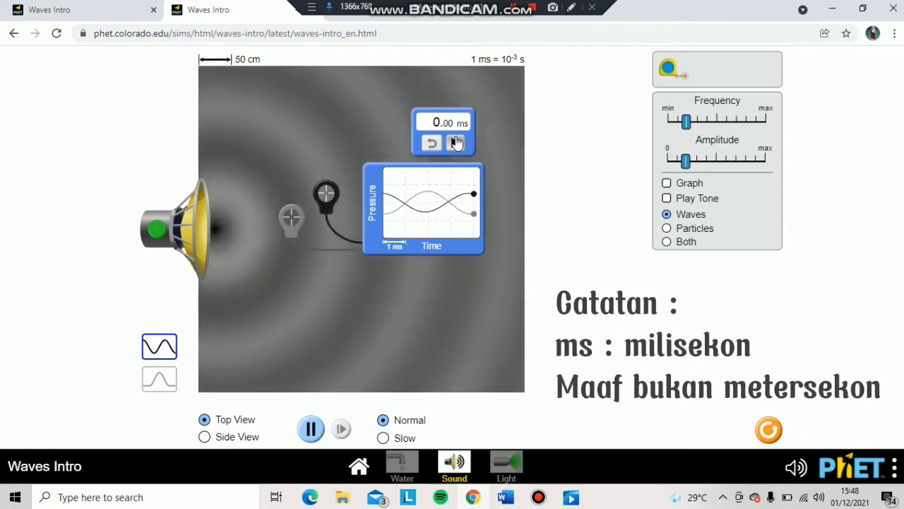
click(456, 142)
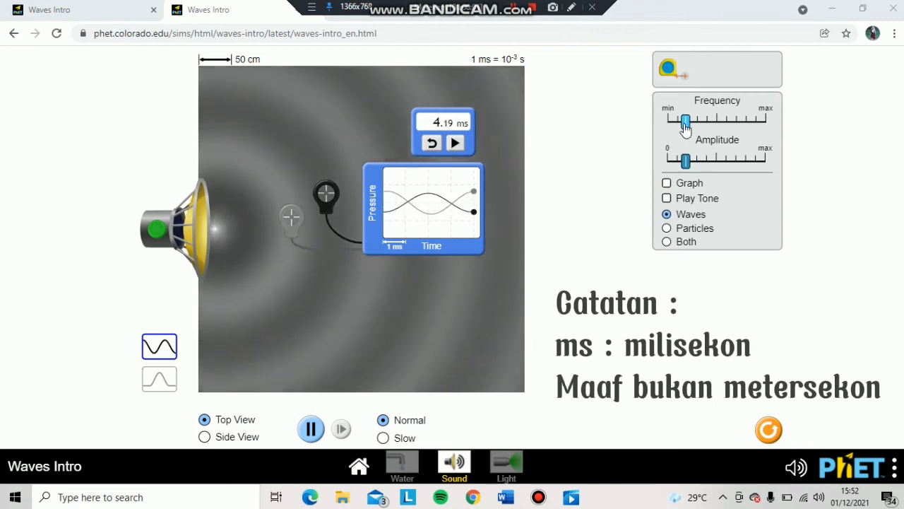
Step: Raise the sound's frequency and amplitude to the middle of their scales and return the stopwatch to the toolbox
drag(685, 122, 718, 124)
drag(691, 164, 719, 162)
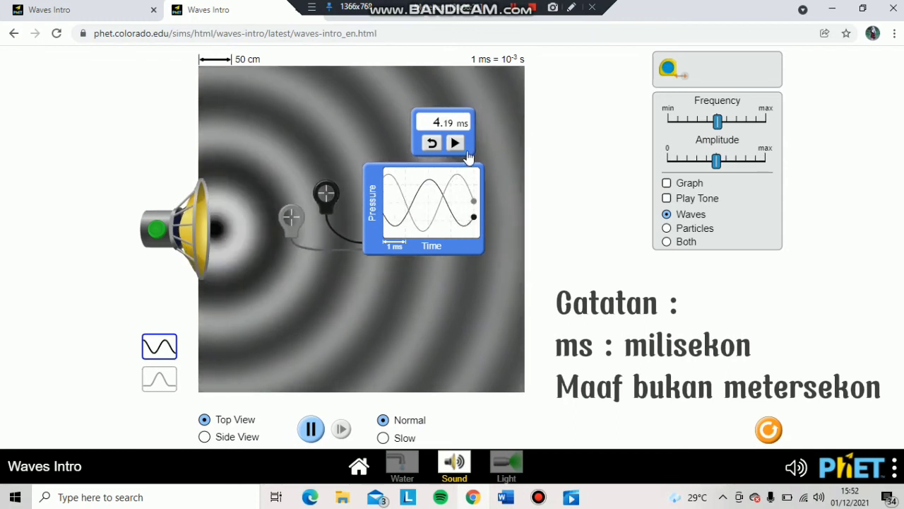
drag(477, 122, 726, 70)
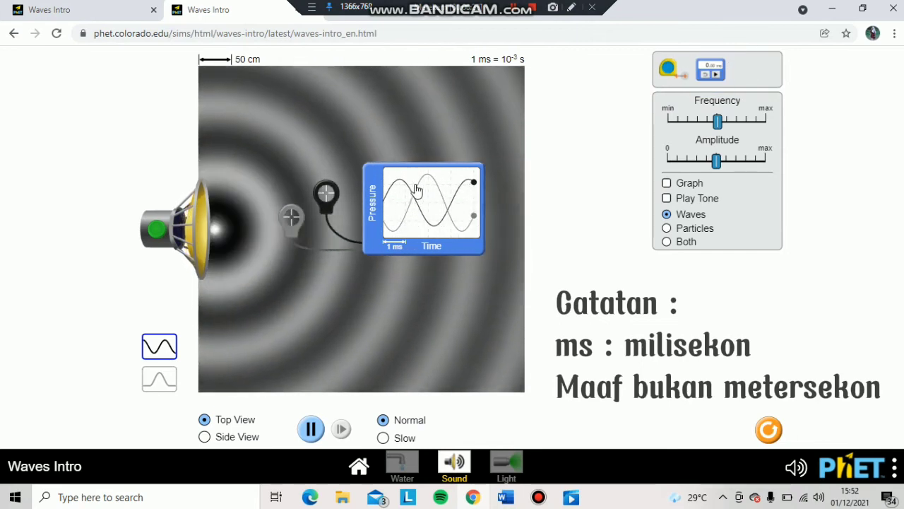
Step: Pause the mid-scale sound wave and measure the distance between two crests of the dark pressure curve with the tape measure
click(311, 429)
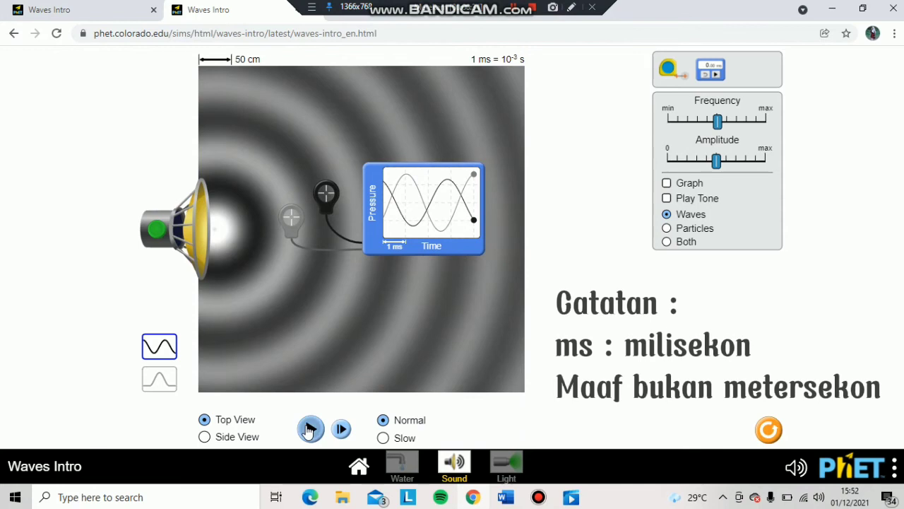
click(311, 428)
click(311, 429)
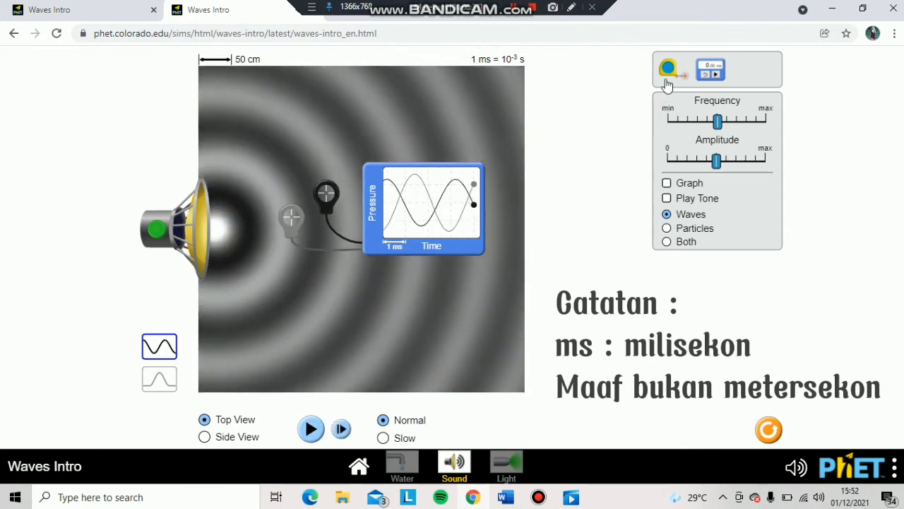
drag(669, 74, 390, 184)
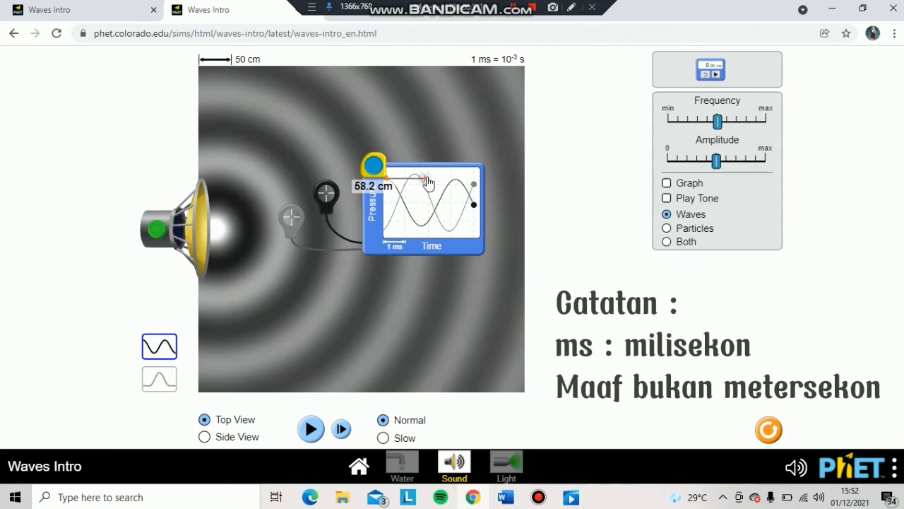
drag(447, 183, 457, 181)
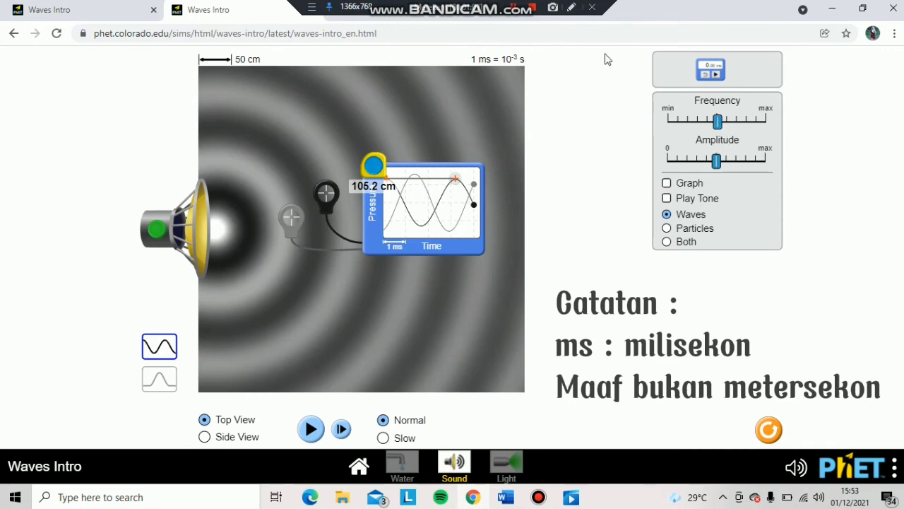
click(515, 14)
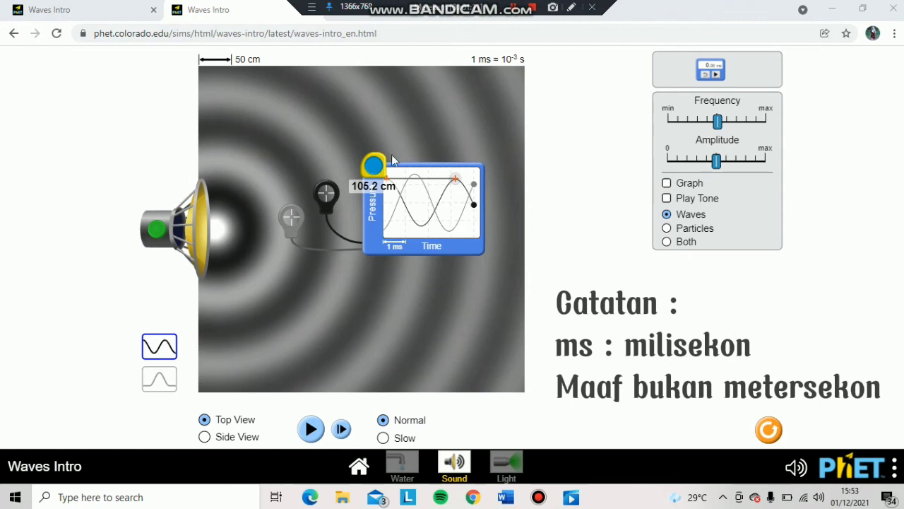
Step: Replace the tape measure with the stopwatch, resume the wave and time one period at the mid-scale settings
drag(380, 171, 460, 136)
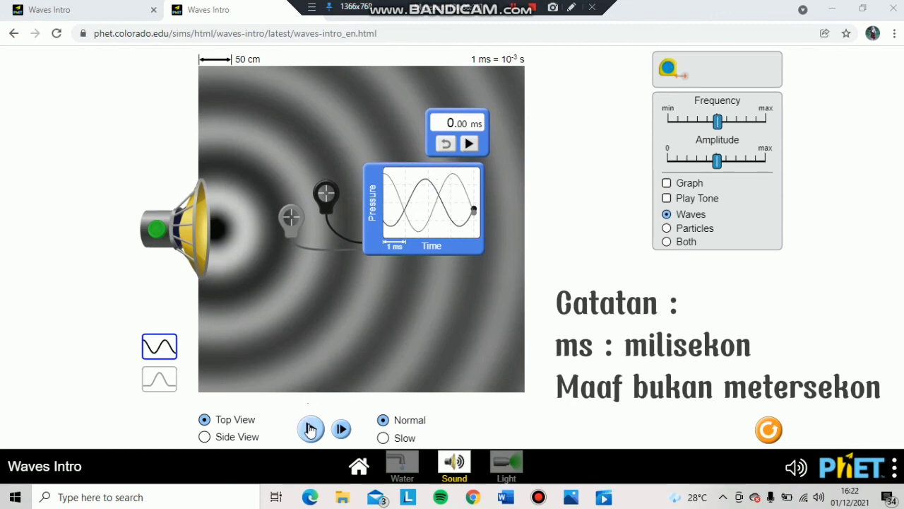
click(309, 430)
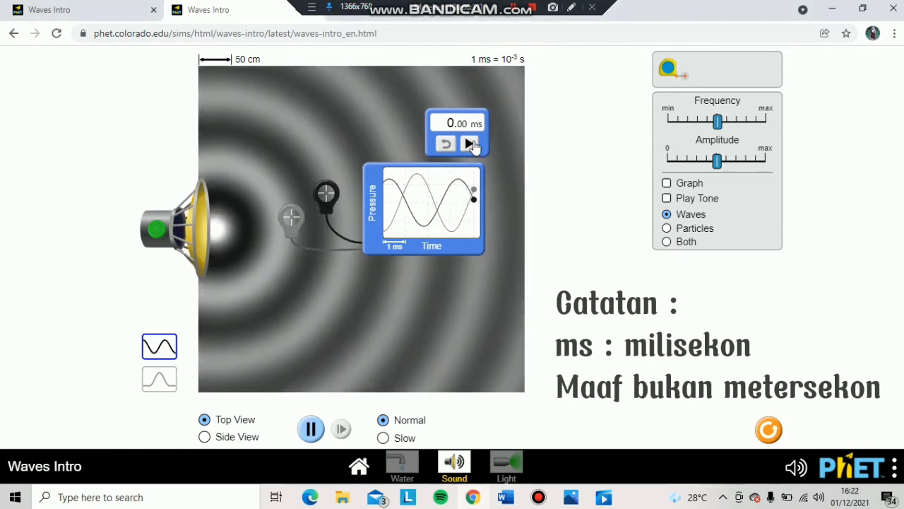
click(471, 144)
click(471, 144)
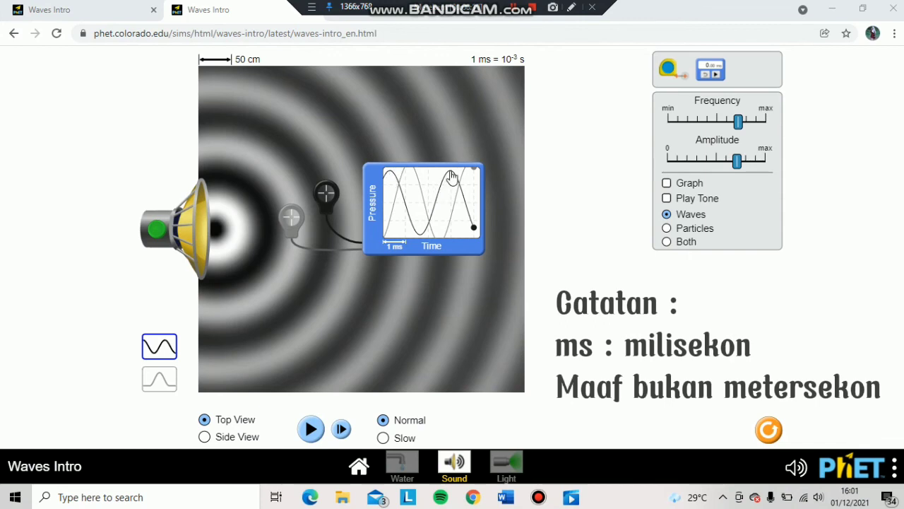
Step: At the 70% sound settings, measure the paused pressure curve's crest-to-crest distance with the tape measure and time one period with the stopwatch
drag(675, 74, 395, 175)
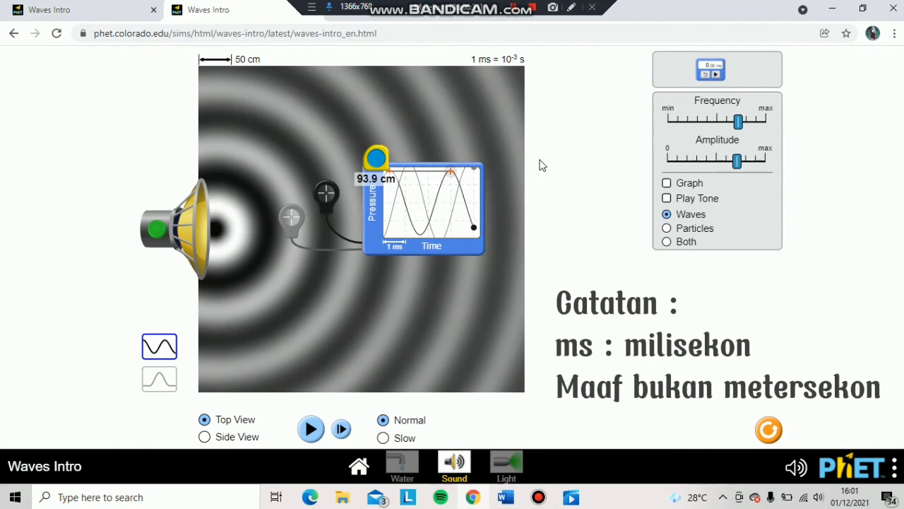
click(516, 14)
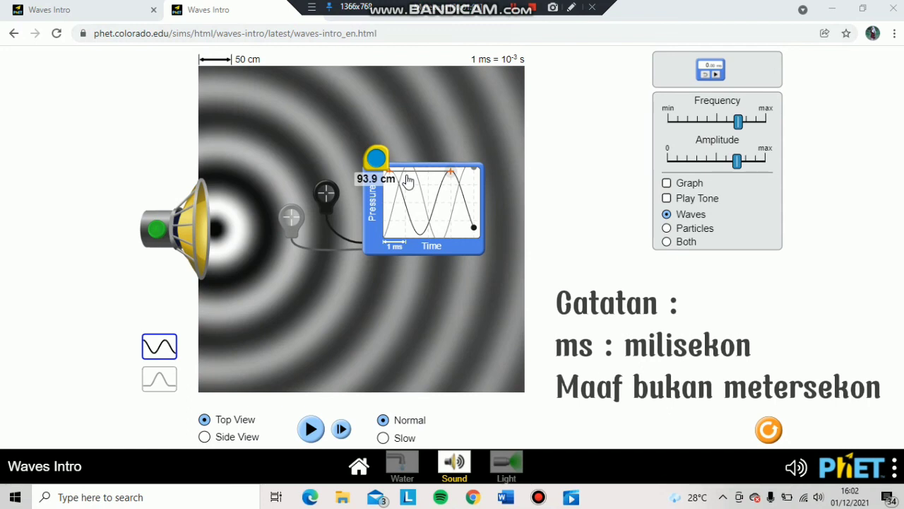
drag(381, 164, 455, 141)
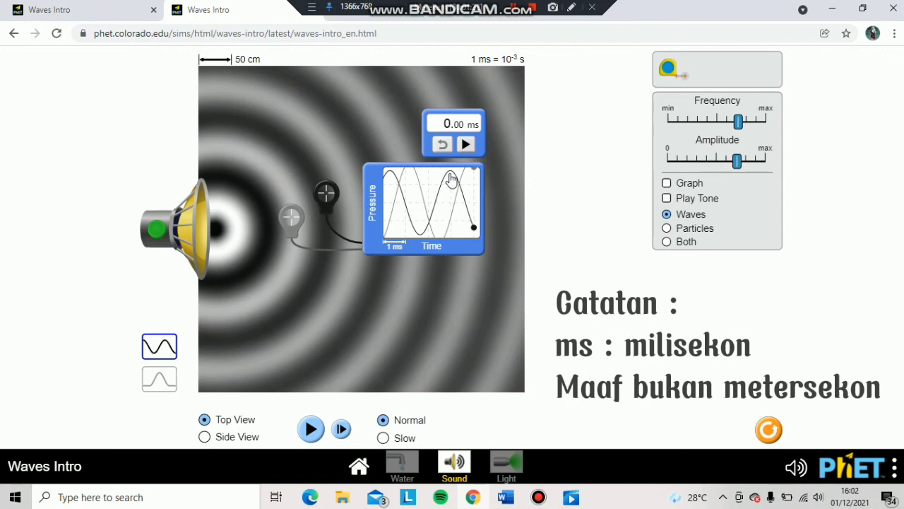
click(308, 429)
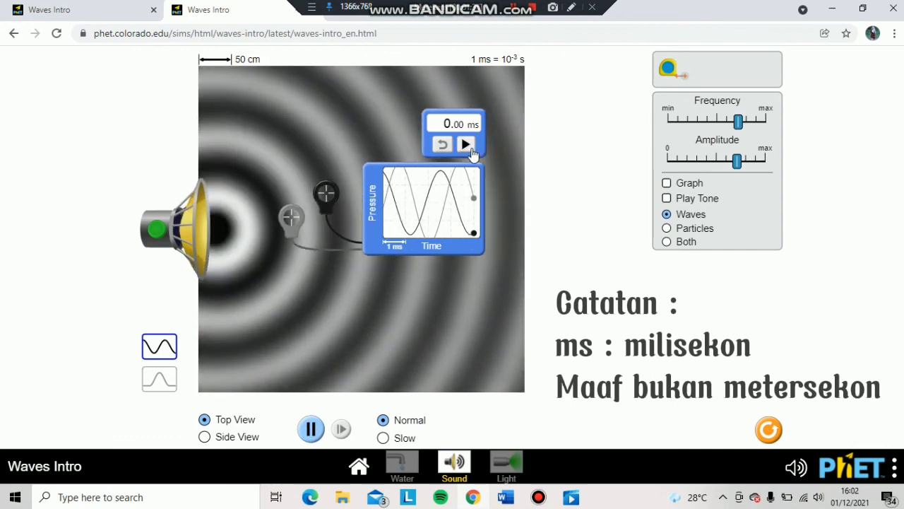
click(468, 146)
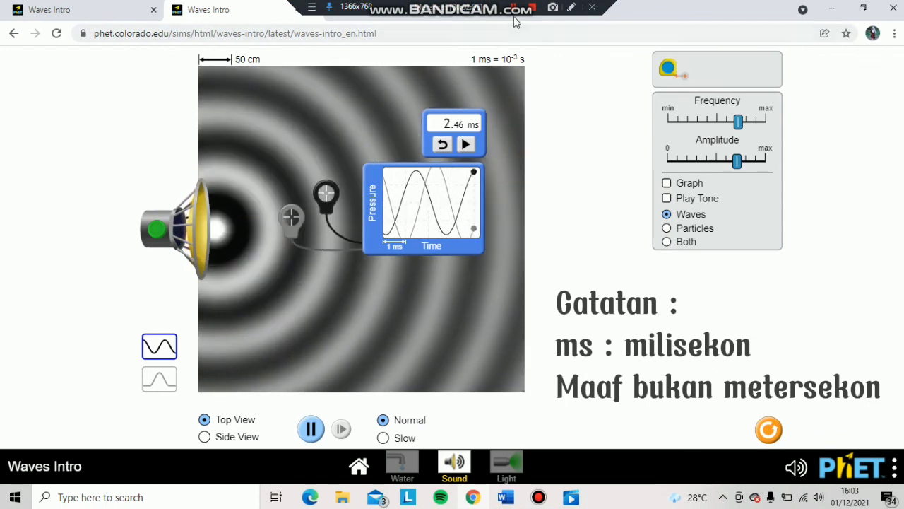
key(alt+k)
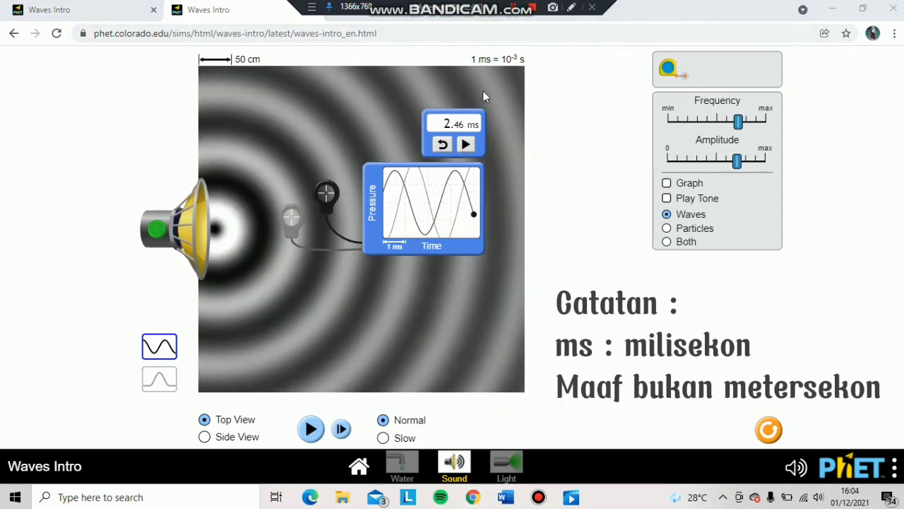